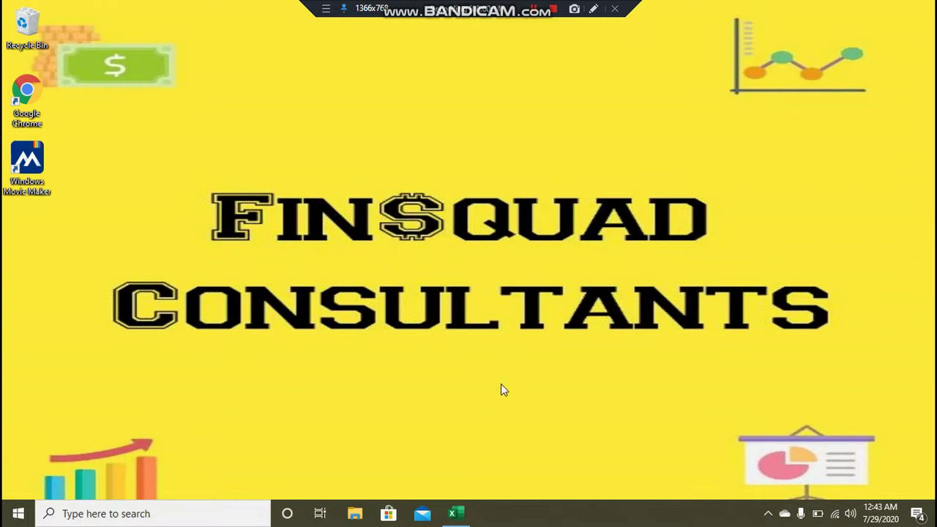
Restore the Sales Report workbook window from the taskbar.
{"action": "left_click", "coordinate": [459, 517]}
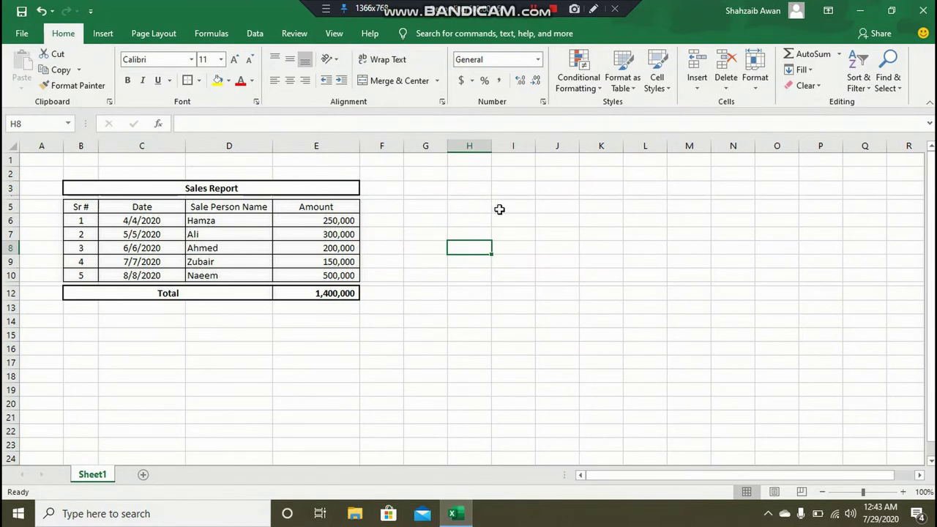
{"action": "left_click", "coordinate": [594, 82]}
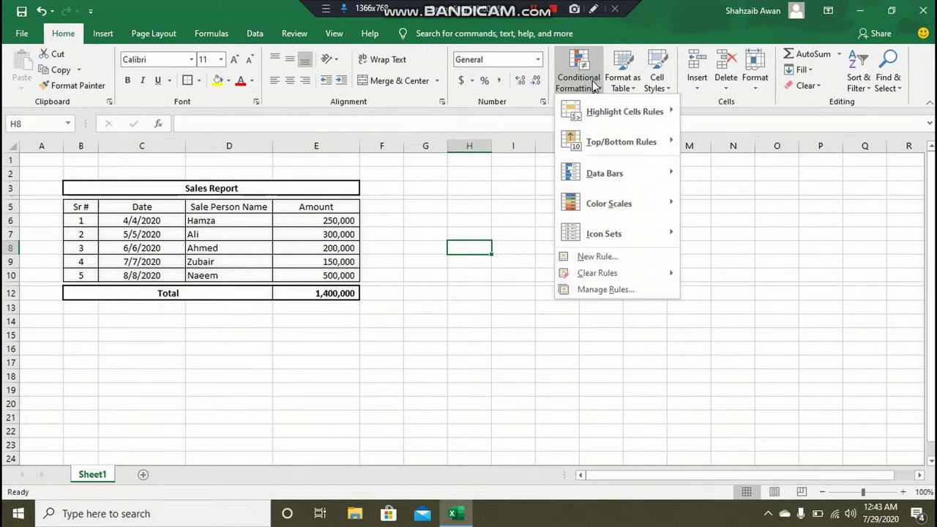
{"action": "mouse_move", "coordinate": [625, 111]}
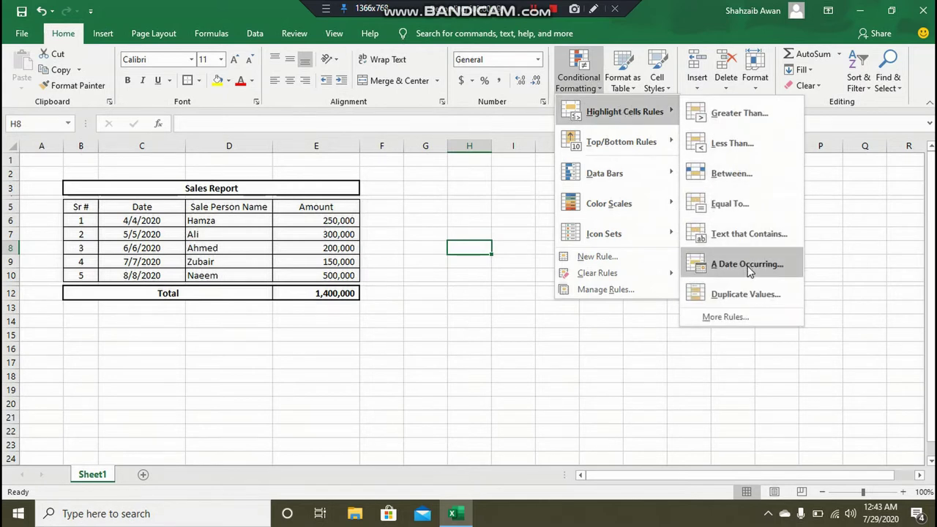
{"action": "left_click", "coordinate": [502, 306]}
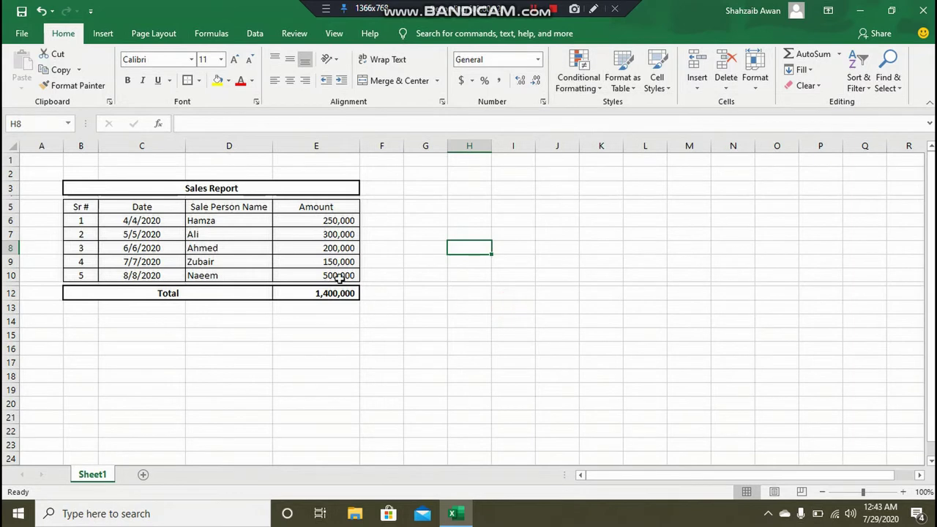
{"action": "left_click_drag", "start_coordinate": [138, 220], "coordinate": [139, 275]}
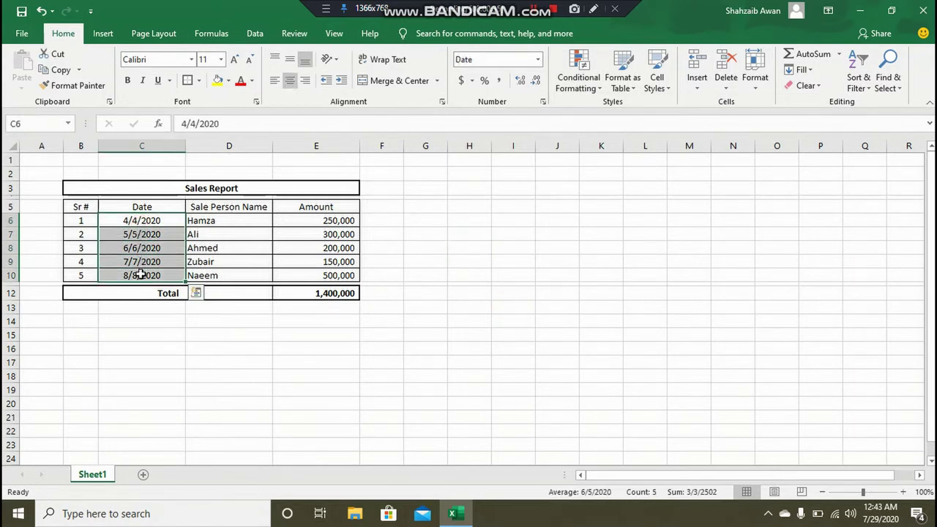
{"action": "left_click", "coordinate": [579, 81]}
{"action": "mouse_move", "coordinate": [610, 112]}
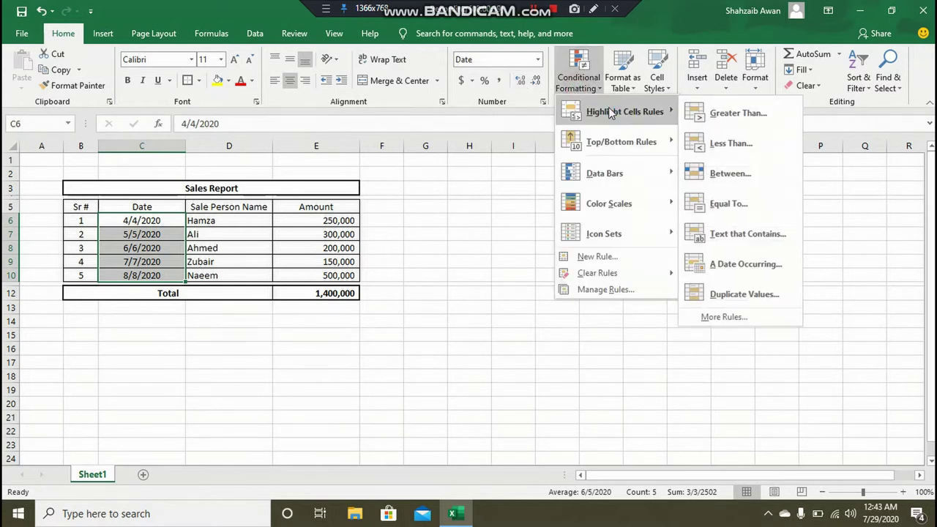
{"action": "left_click", "coordinate": [738, 265]}
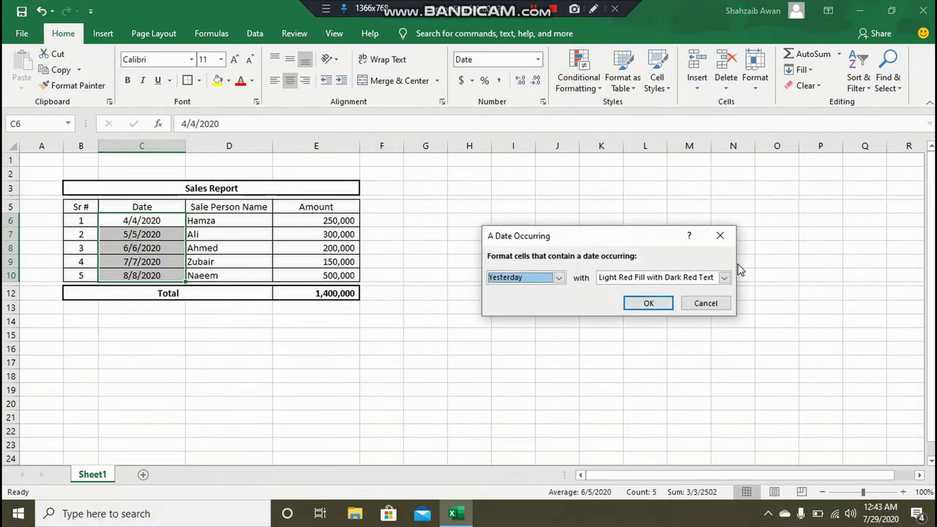
{"action": "left_click", "coordinate": [560, 280]}
{"action": "left_click", "coordinate": [560, 280]}
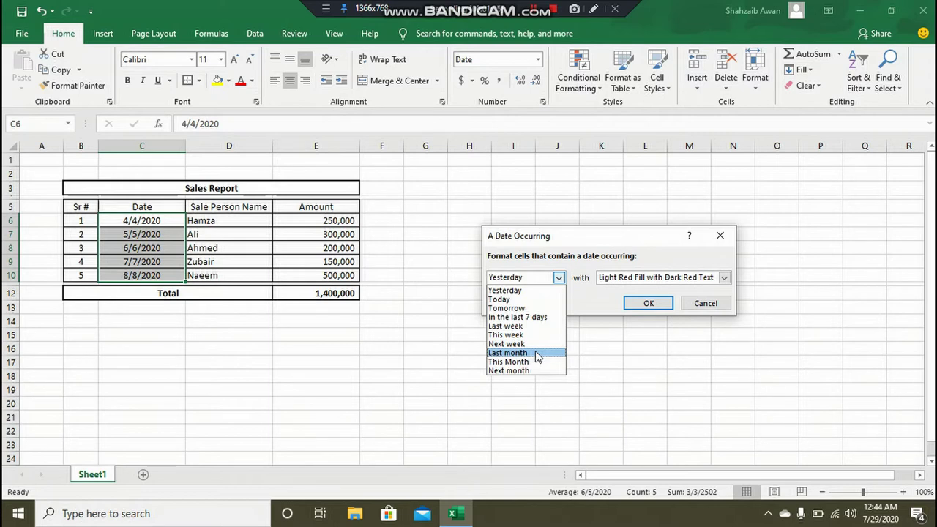
{"action": "left_click", "coordinate": [535, 352]}
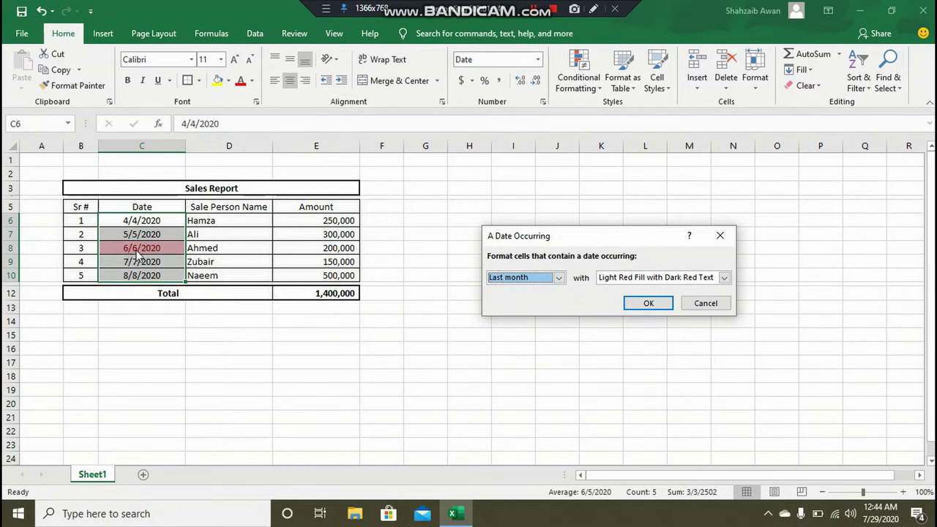
{"action": "left_click", "coordinate": [540, 279]}
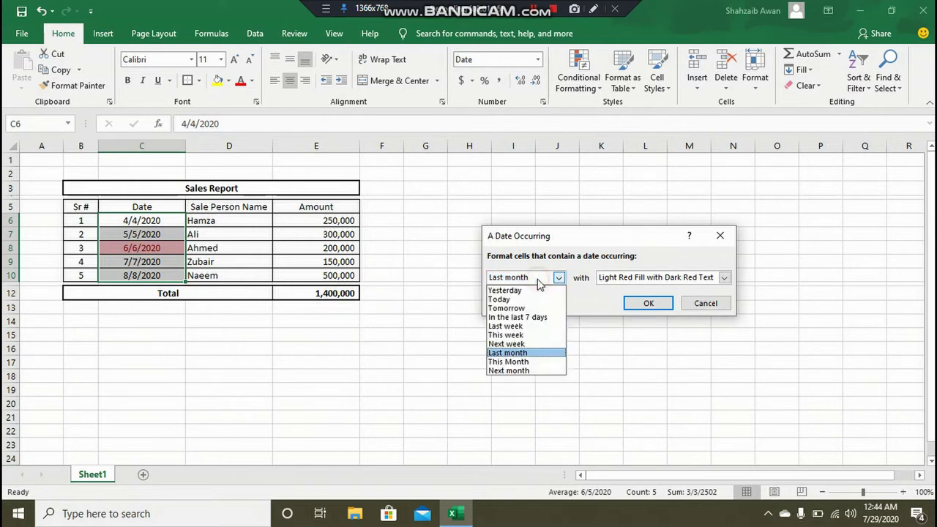
{"action": "left_click", "coordinate": [529, 361]}
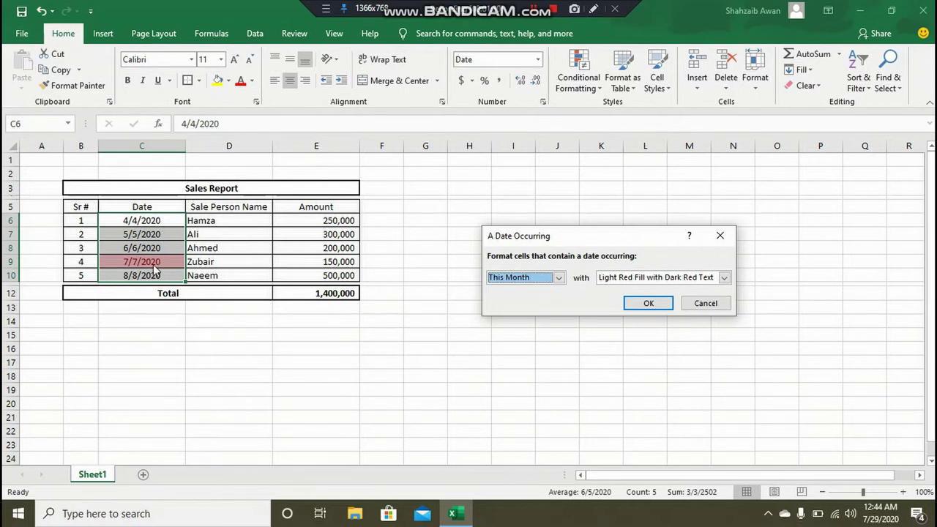
{"action": "left_click", "coordinate": [535, 277]}
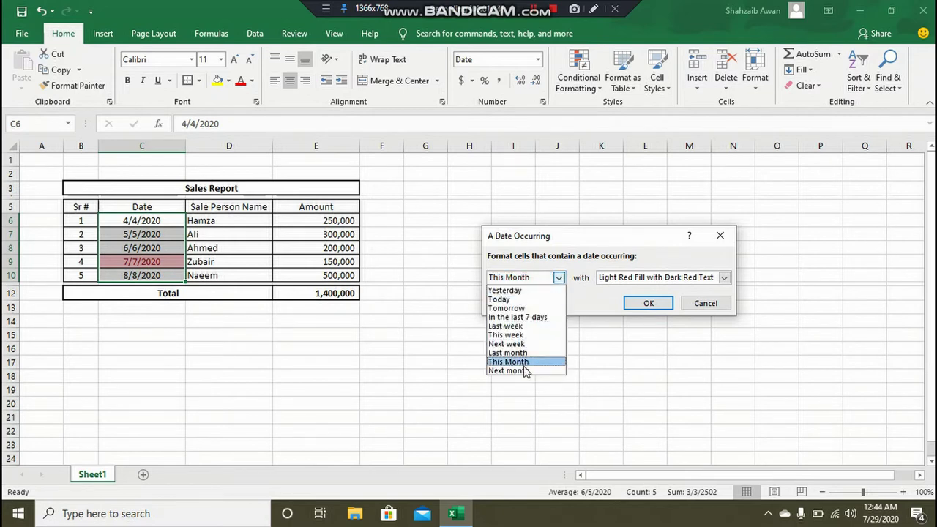
{"action": "left_click", "coordinate": [525, 371]}
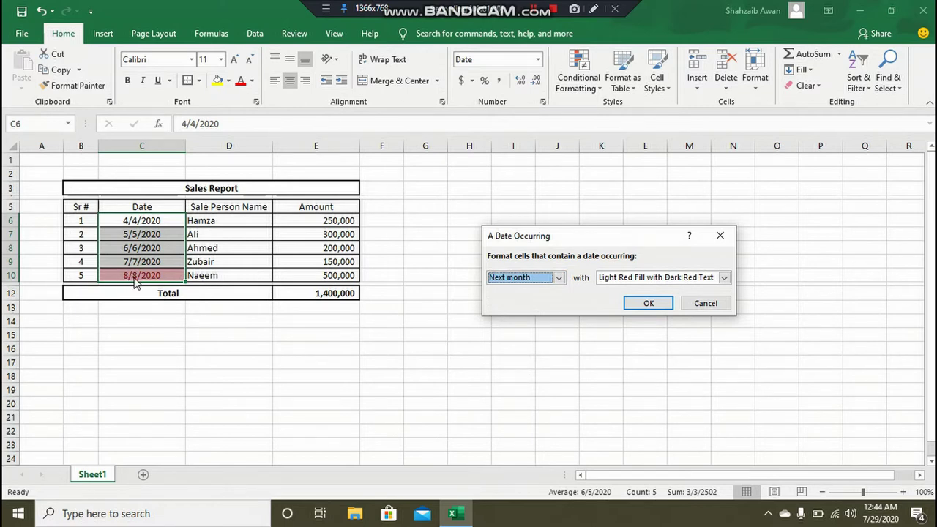
{"action": "left_click", "coordinate": [704, 303]}
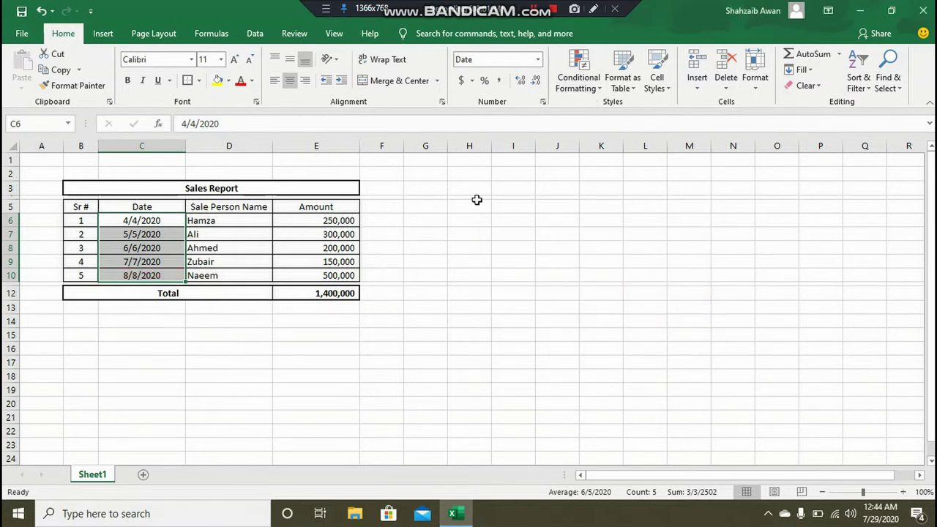
Select the Amount values E6:E10 and preview the Data Bars gallery under Conditional Formatting.
{"action": "left_click", "coordinate": [439, 222]}
{"action": "left_click_drag", "start_coordinate": [349, 218], "coordinate": [344, 275]}
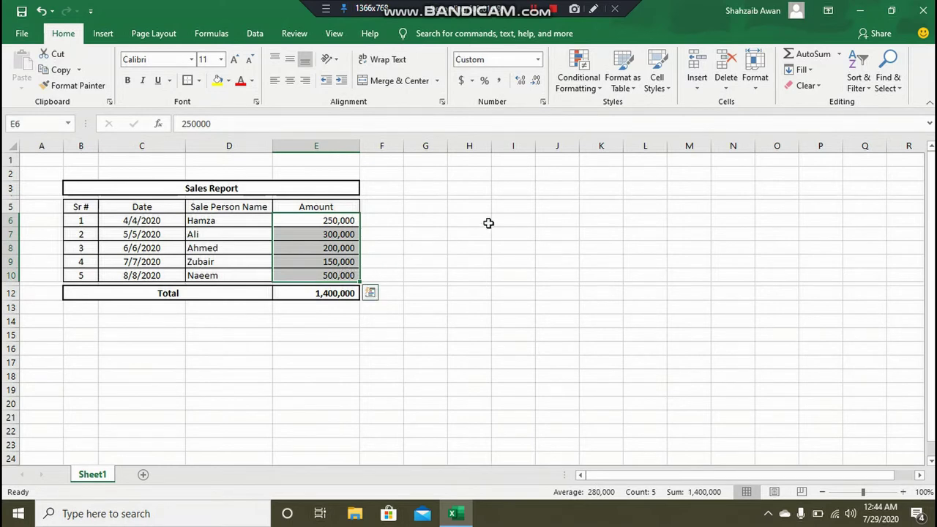
{"action": "left_click", "coordinate": [593, 87]}
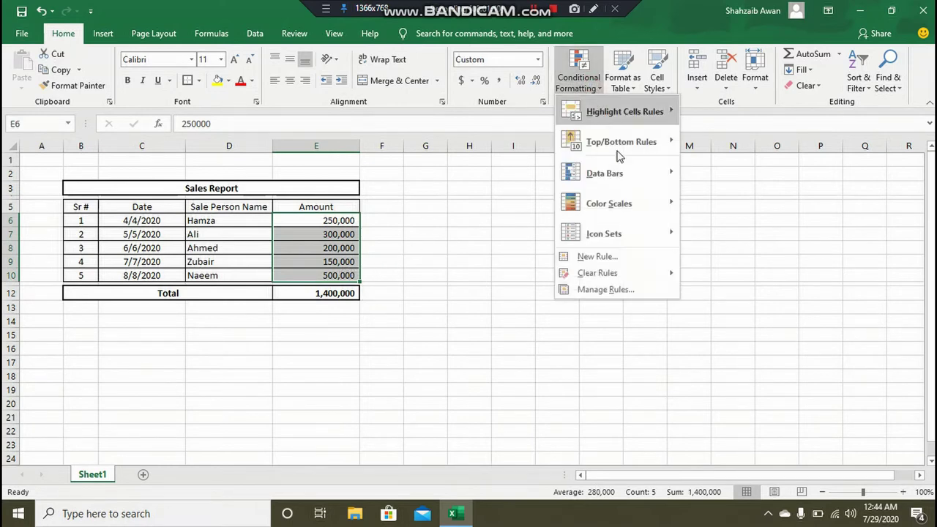
{"action": "mouse_move", "coordinate": [623, 180]}
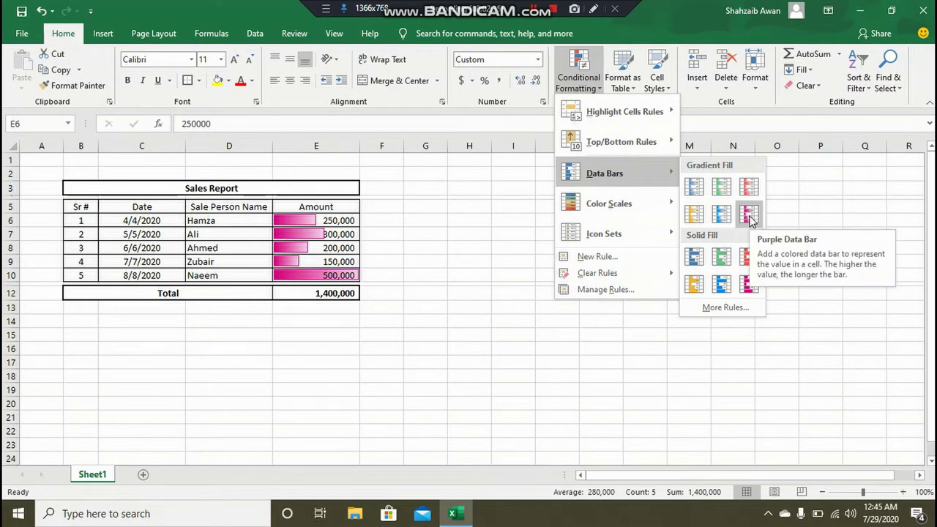
Apply blue Gradient Fill data bars to amounts E6:E10, check them, then reselect the range.
{"action": "left_click", "coordinate": [702, 193]}
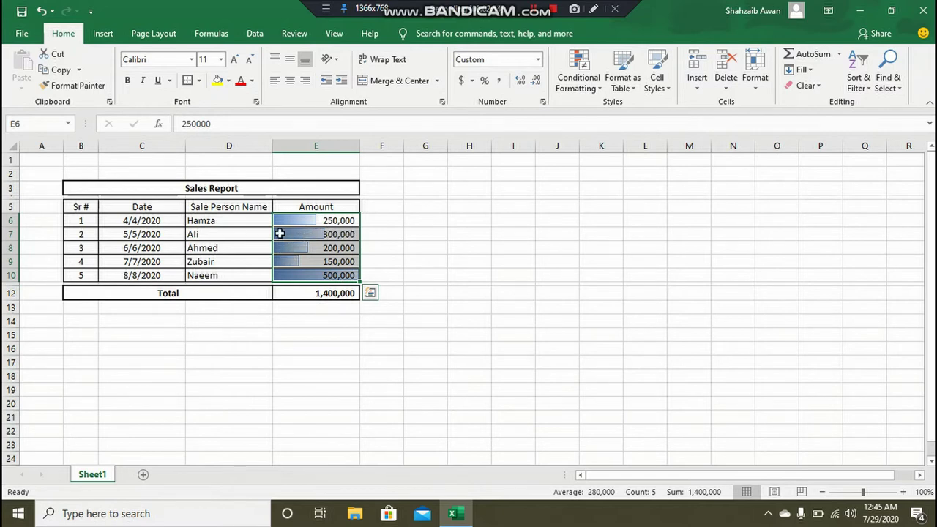
{"action": "left_click", "coordinate": [326, 246]}
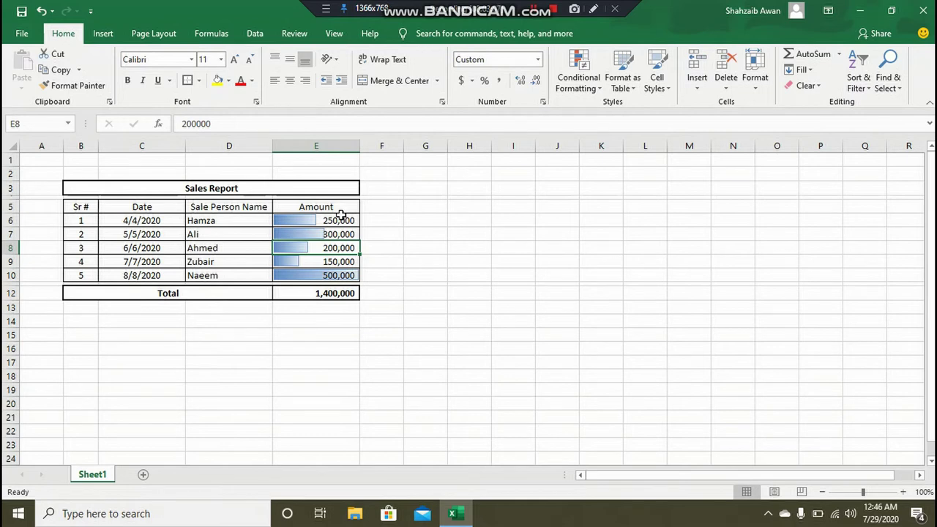
{"action": "left_click_drag", "start_coordinate": [338, 220], "coordinate": [339, 275]}
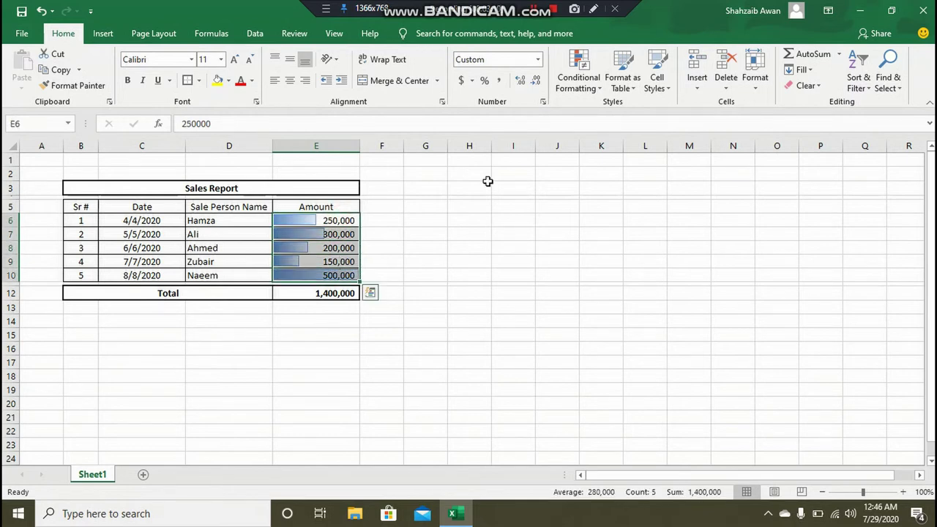
{"action": "left_click", "coordinate": [576, 90]}
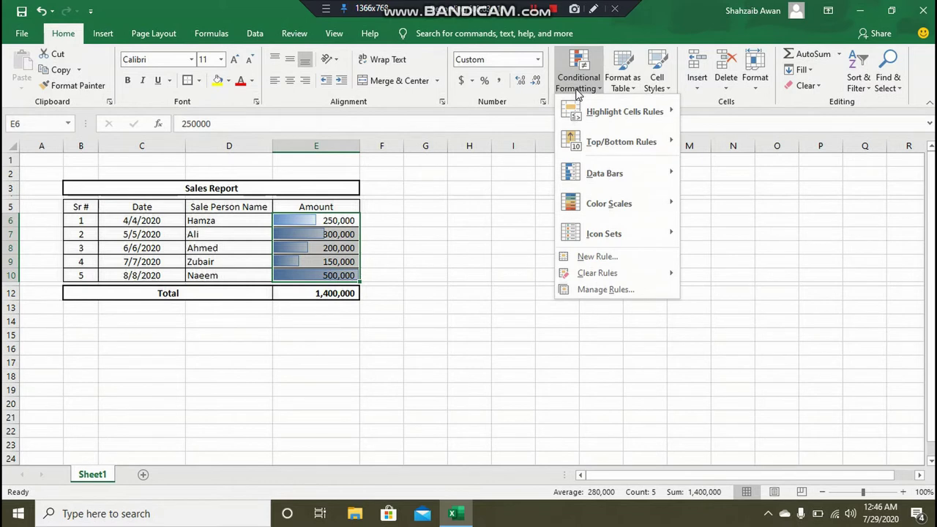
Switch the E6:E10 data bars to Solid Fill orange, then reselect the range.
{"action": "mouse_move", "coordinate": [645, 177]}
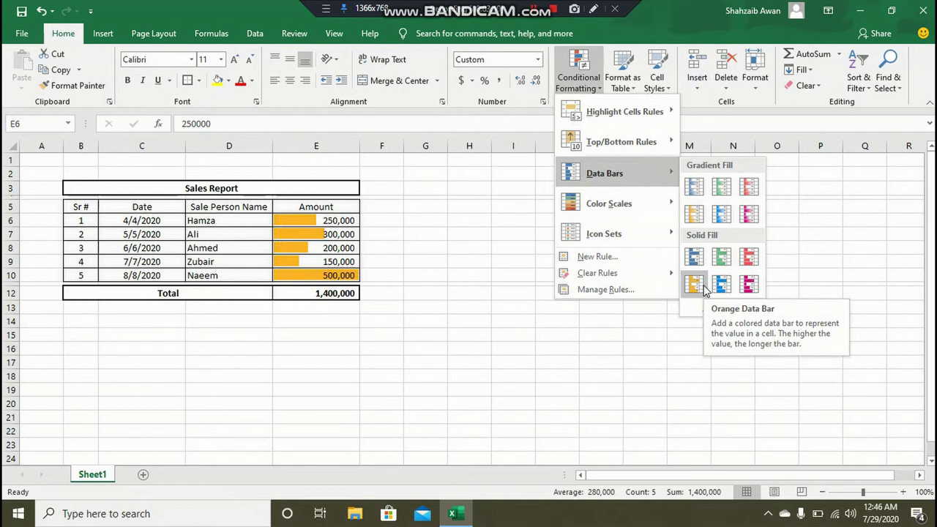
{"action": "left_click", "coordinate": [704, 290]}
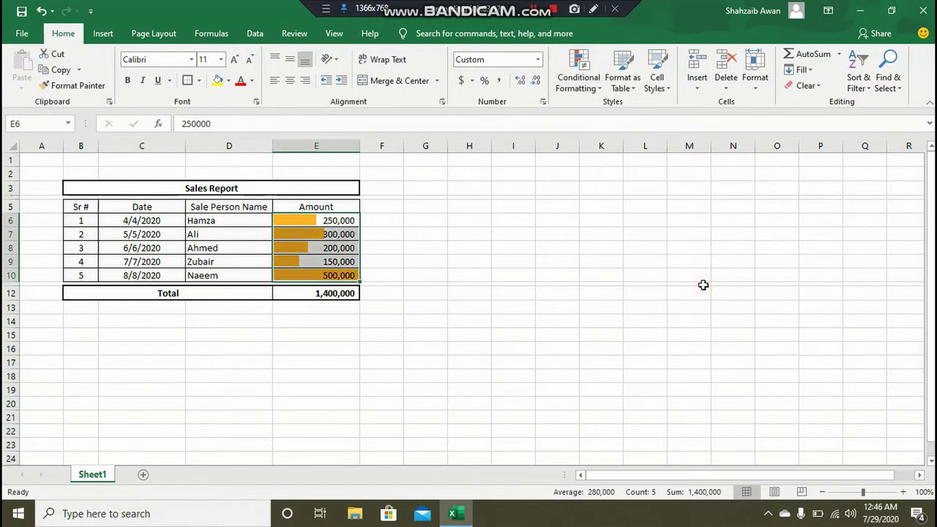
{"action": "left_click", "coordinate": [340, 266]}
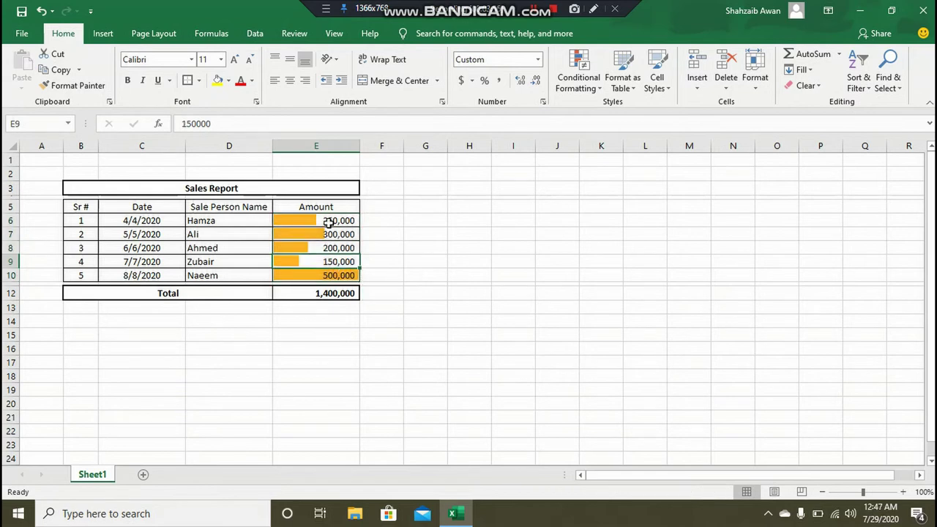
{"action": "left_click_drag", "start_coordinate": [328, 220], "coordinate": [328, 273]}
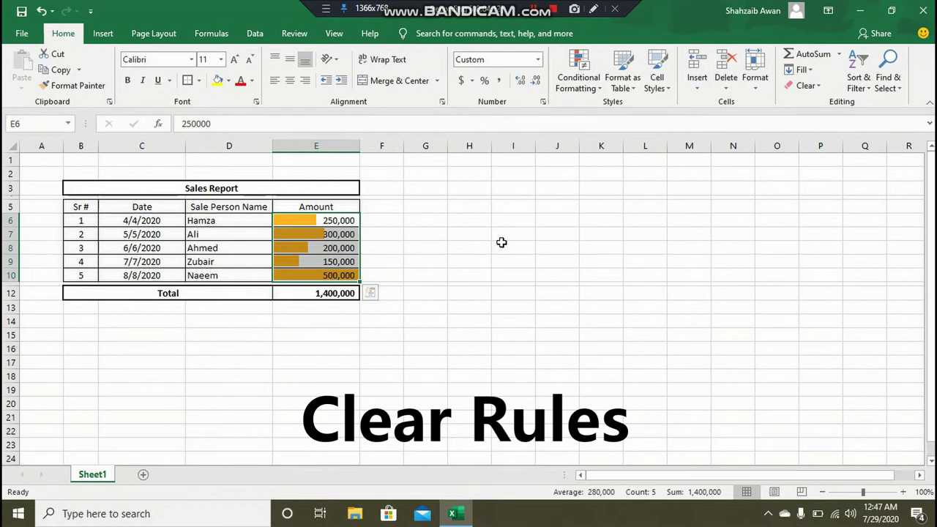
Clear the conditional formatting rules from the entire sheet, removing the orange bars.
{"action": "left_click", "coordinate": [587, 89]}
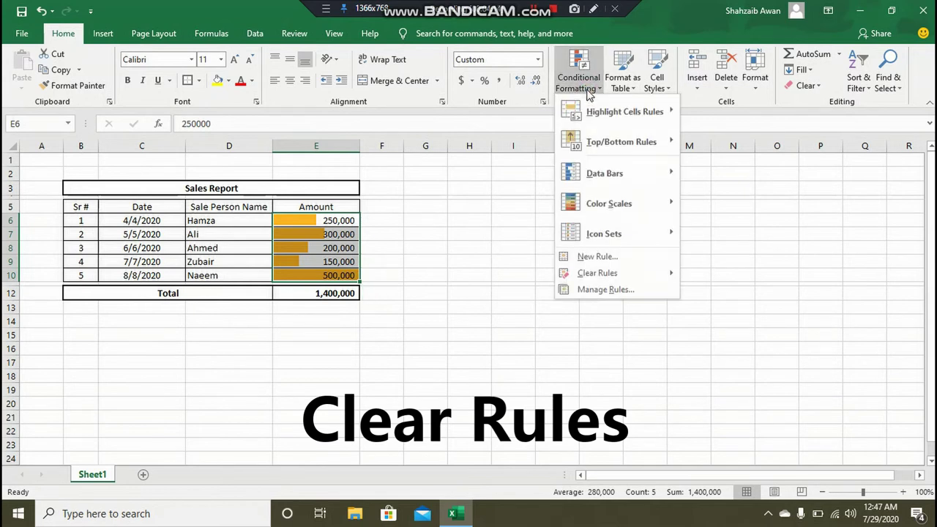
{"action": "mouse_move", "coordinate": [656, 283]}
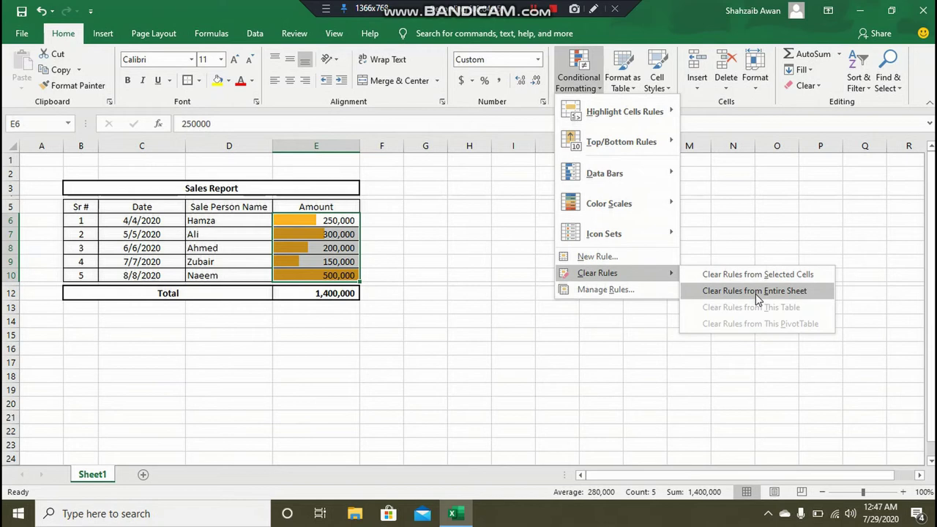
{"action": "left_click", "coordinate": [756, 291]}
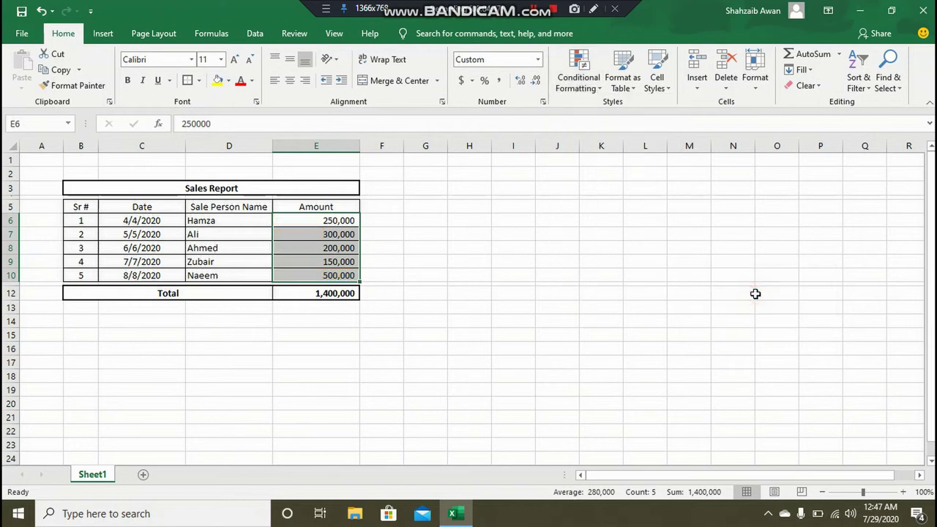
{"action": "left_click", "coordinate": [412, 354]}
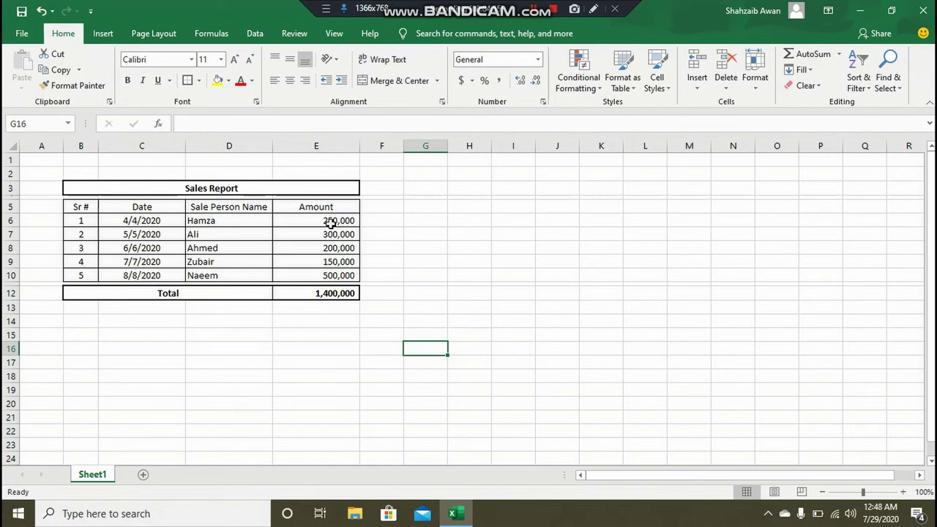
Shade amounts E6:E10 with the Green-Yellow color scale, 500,000 showing yellow.
{"action": "left_click_drag", "start_coordinate": [330, 224], "coordinate": [331, 273]}
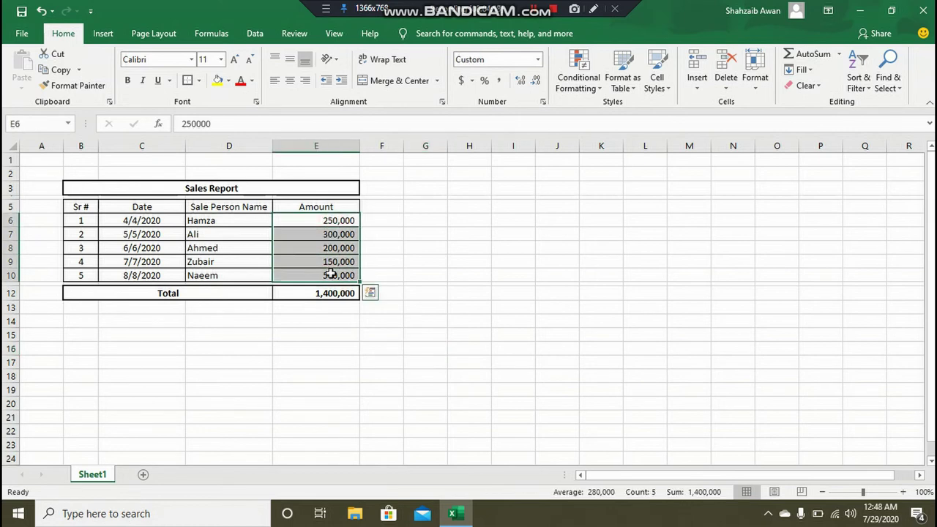
{"action": "left_click", "coordinate": [591, 86]}
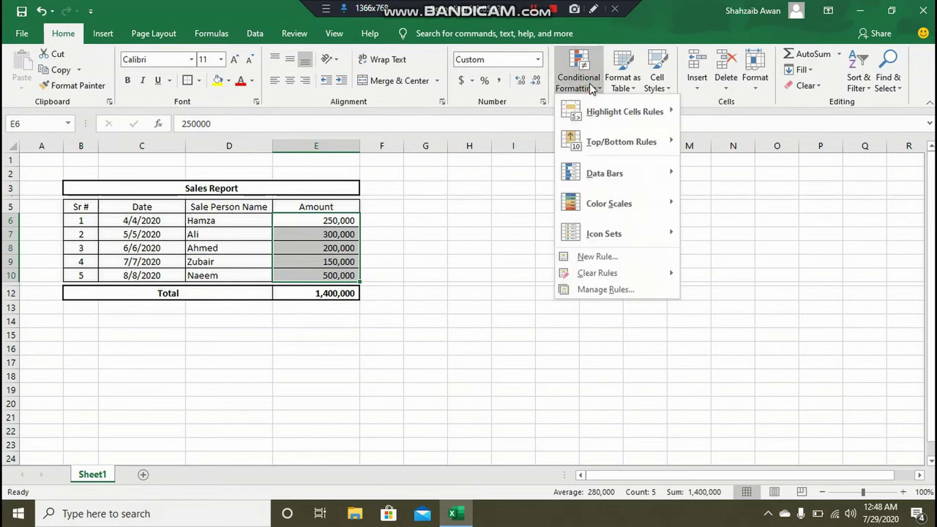
{"action": "mouse_move", "coordinate": [630, 201]}
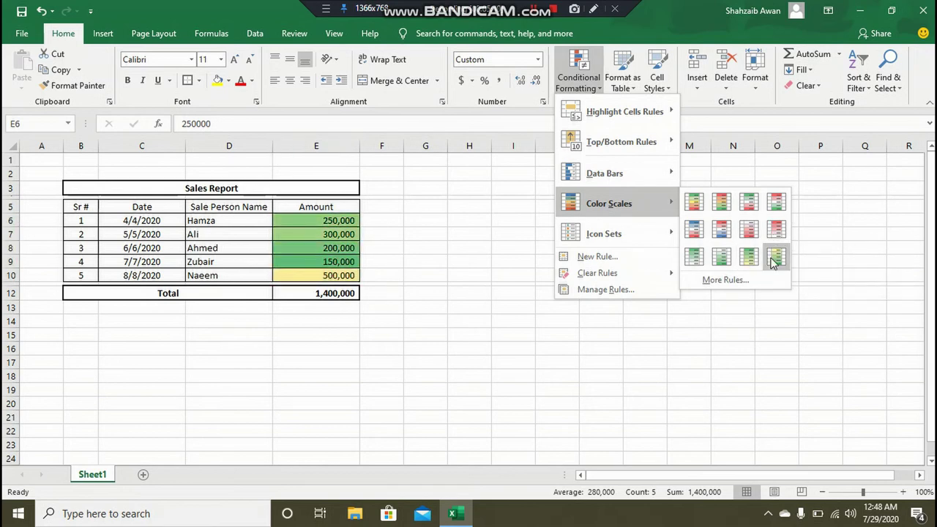
{"action": "left_click", "coordinate": [774, 259]}
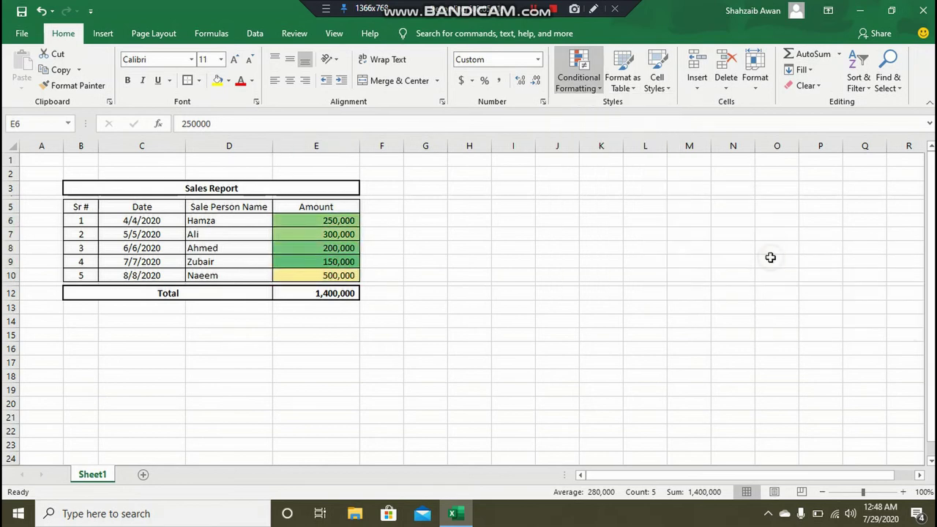
{"action": "left_click", "coordinate": [561, 335]}
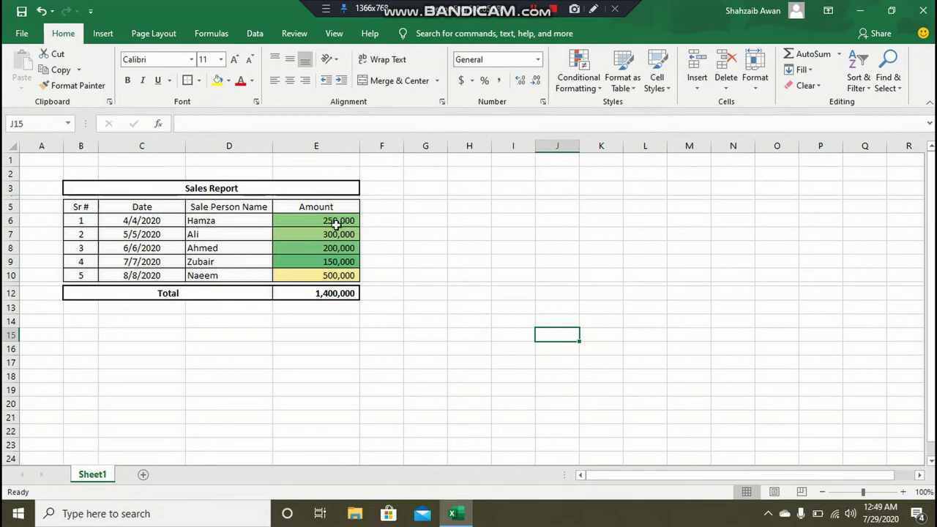
{"action": "left_click", "coordinate": [591, 88]}
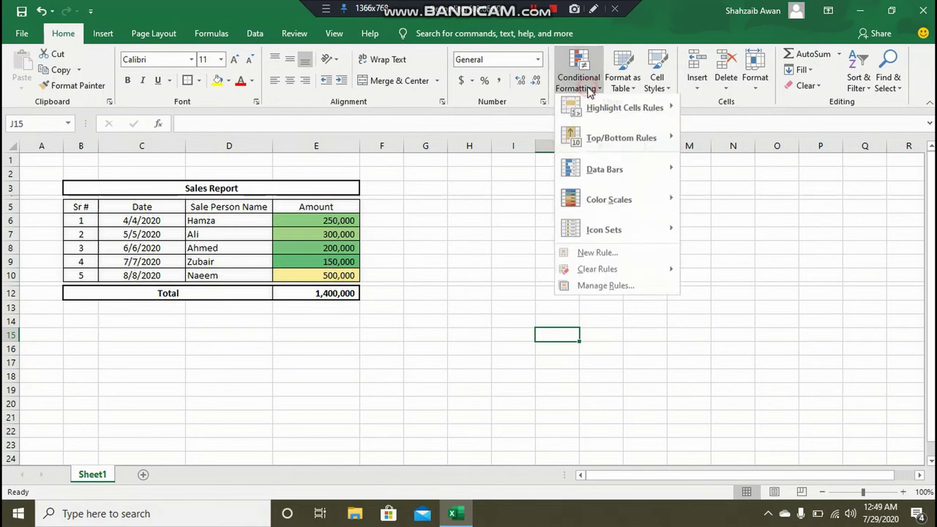
{"action": "mouse_move", "coordinate": [673, 204]}
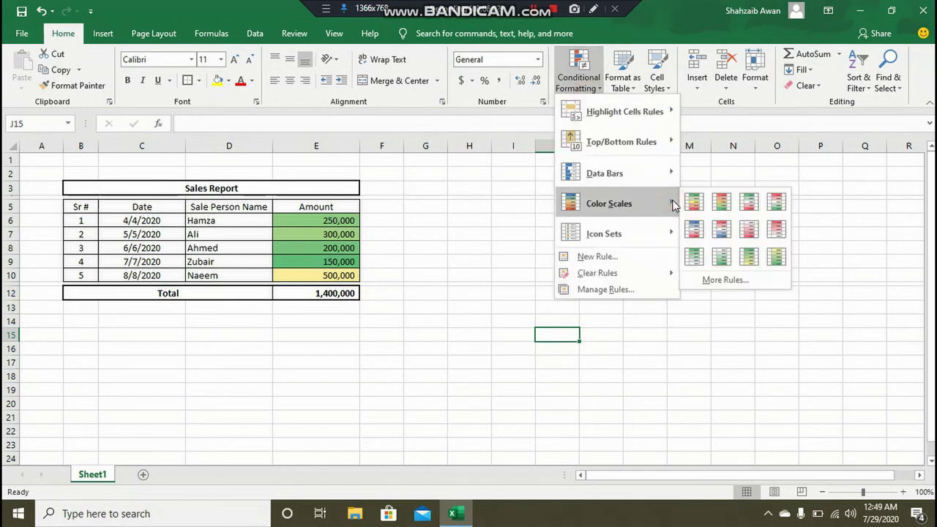
{"action": "left_click", "coordinate": [732, 281]}
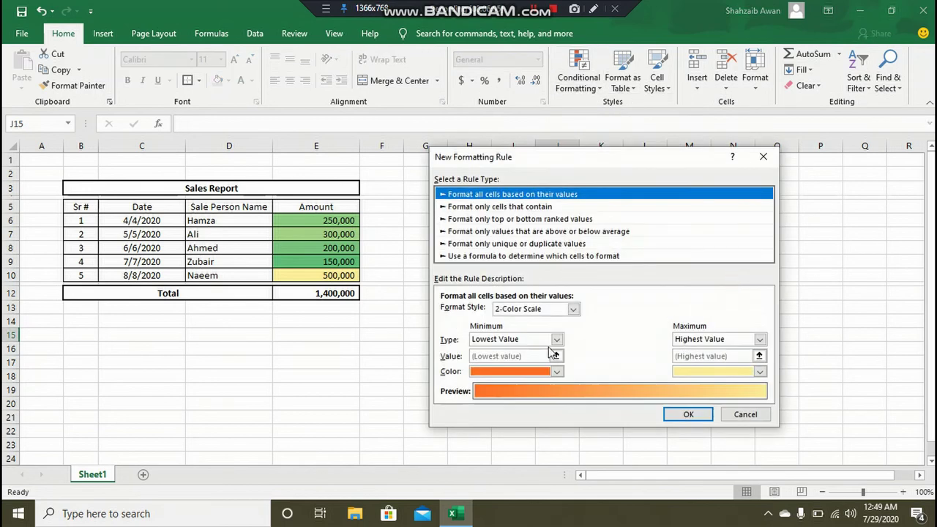
{"action": "left_click", "coordinate": [556, 339]}
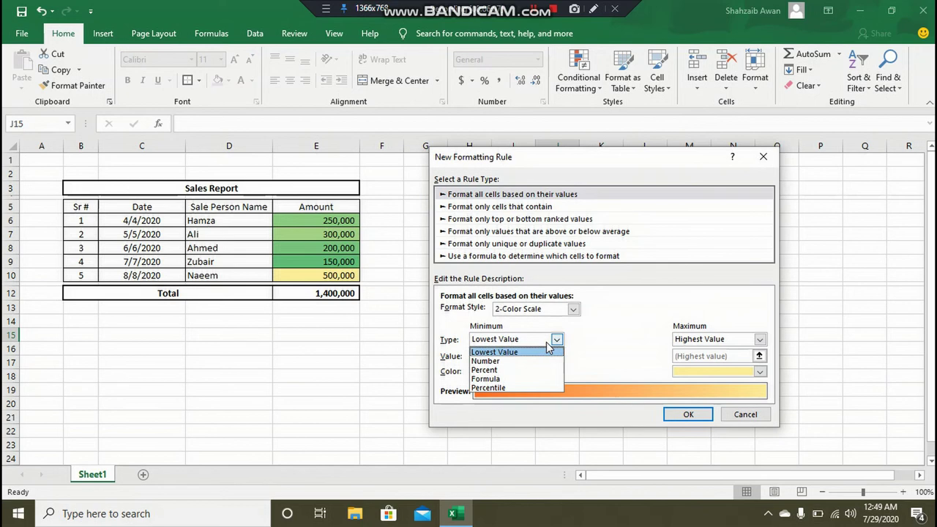
{"action": "left_click", "coordinate": [513, 350]}
{"action": "left_click", "coordinate": [527, 373]}
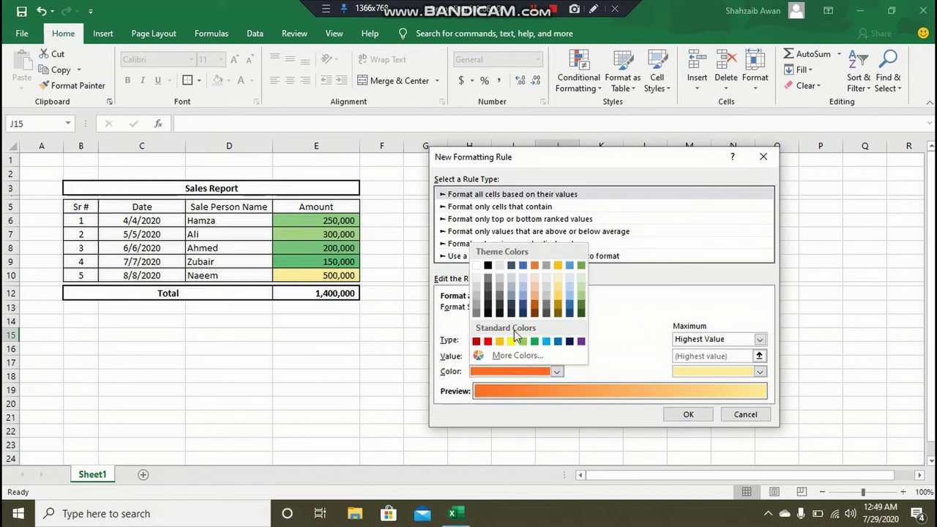
{"action": "left_click", "coordinate": [646, 330]}
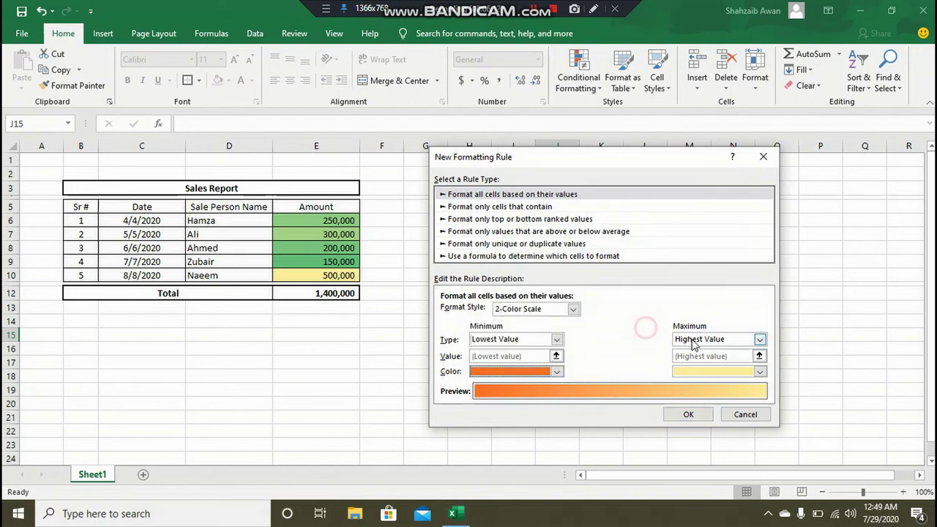
{"action": "left_click", "coordinate": [759, 339]}
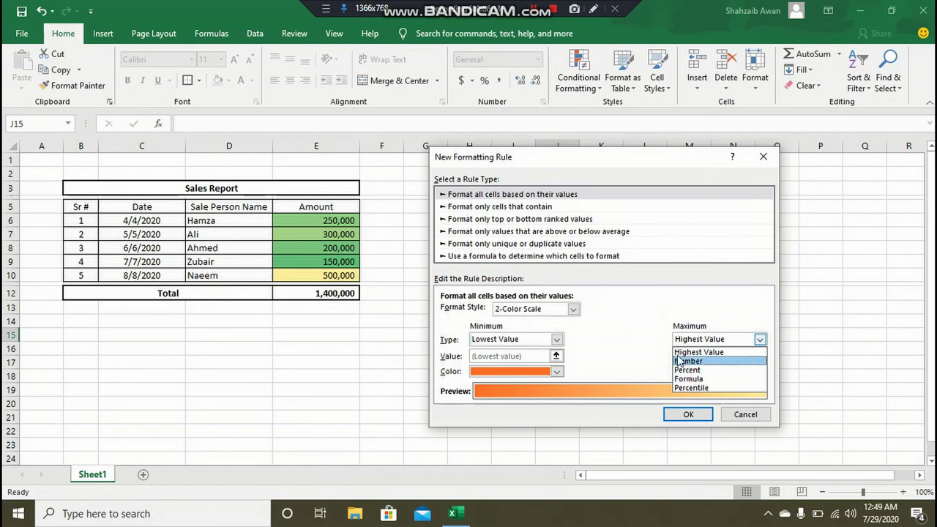
{"action": "left_click", "coordinate": [657, 340]}
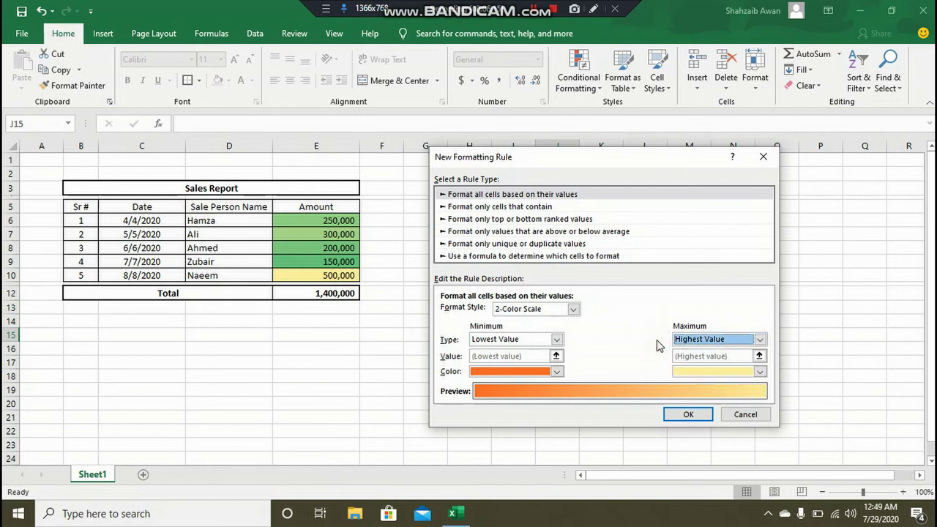
{"action": "left_click", "coordinate": [707, 372]}
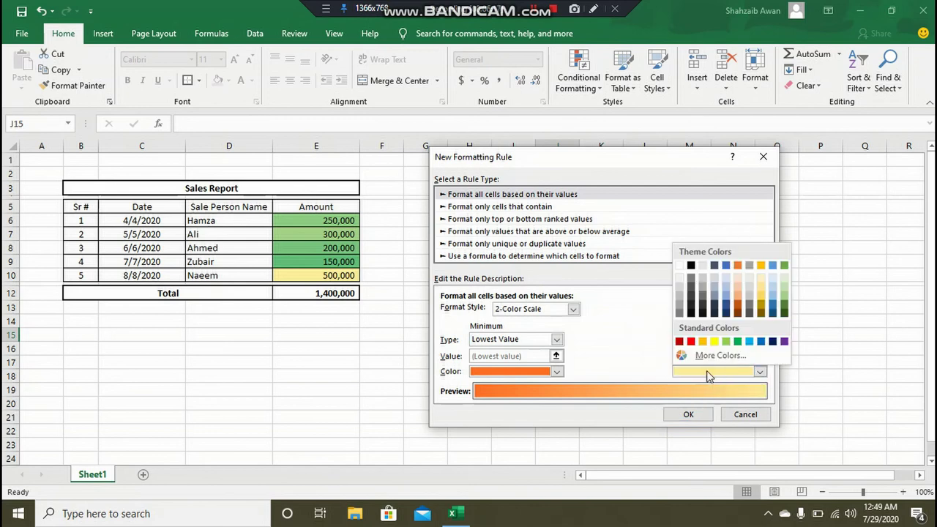
{"action": "left_click", "coordinate": [621, 322]}
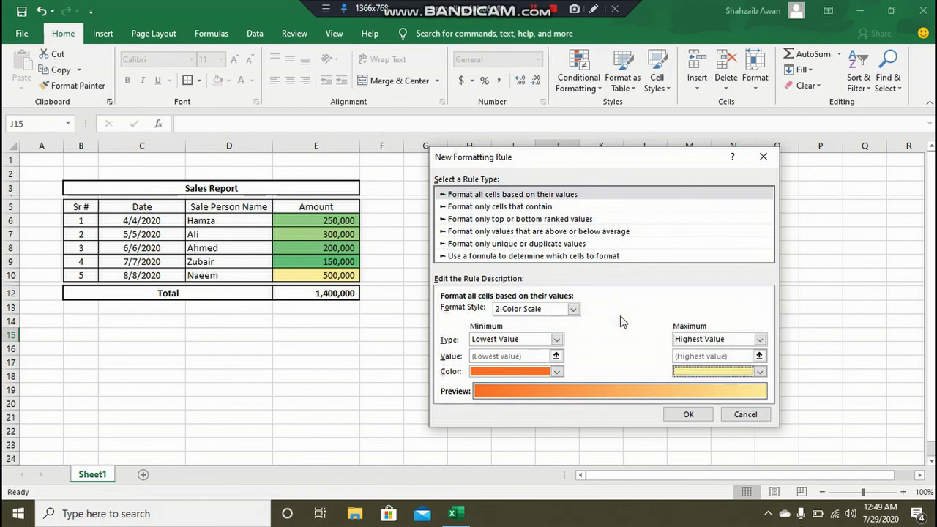
{"action": "left_click", "coordinate": [573, 309]}
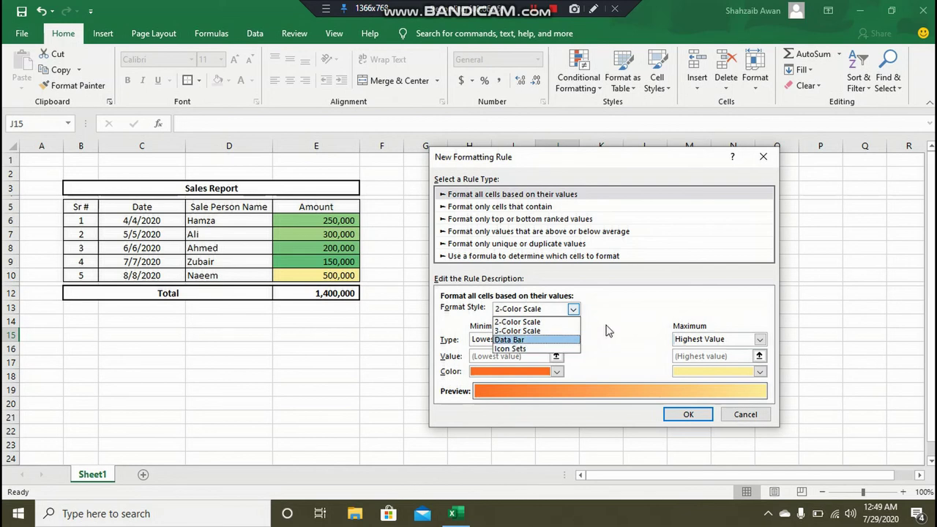
{"action": "left_click", "coordinate": [606, 331]}
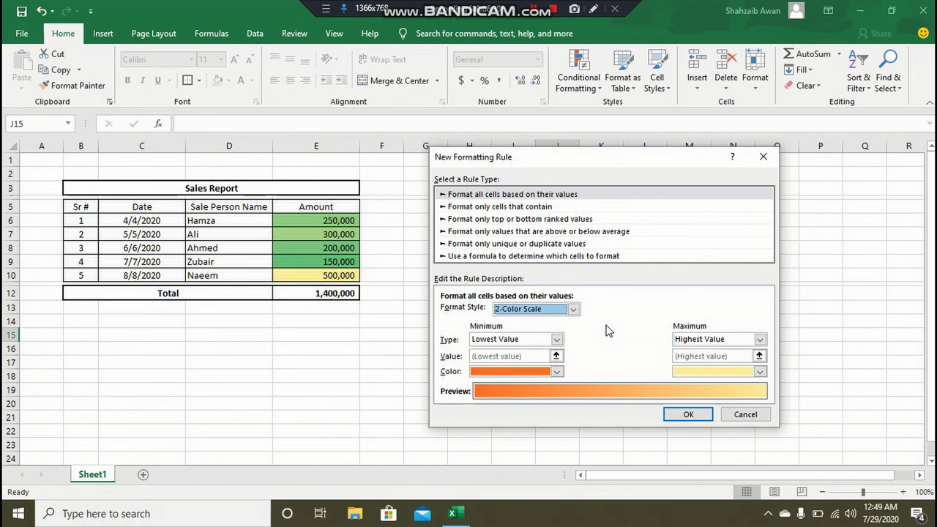
{"action": "left_click", "coordinate": [761, 419]}
{"action": "left_click_drag", "start_coordinate": [659, 391], "coordinate": [498, 332]}
{"action": "left_click", "coordinate": [498, 333]}
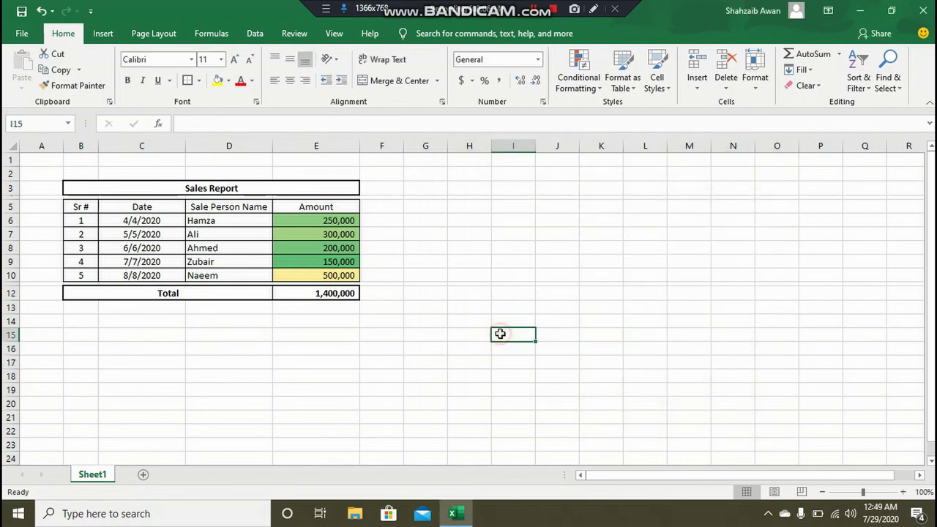
{"action": "left_click", "coordinate": [596, 86]}
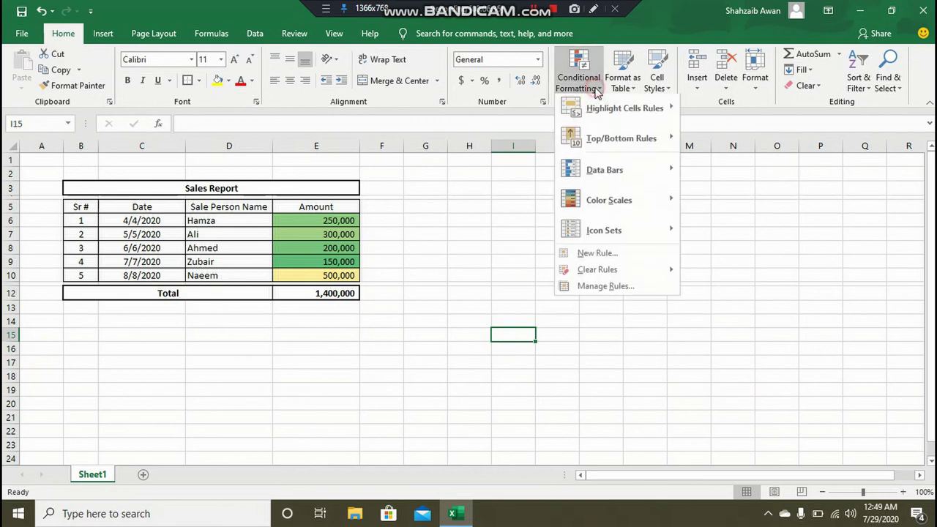
{"action": "mouse_move", "coordinate": [590, 242]}
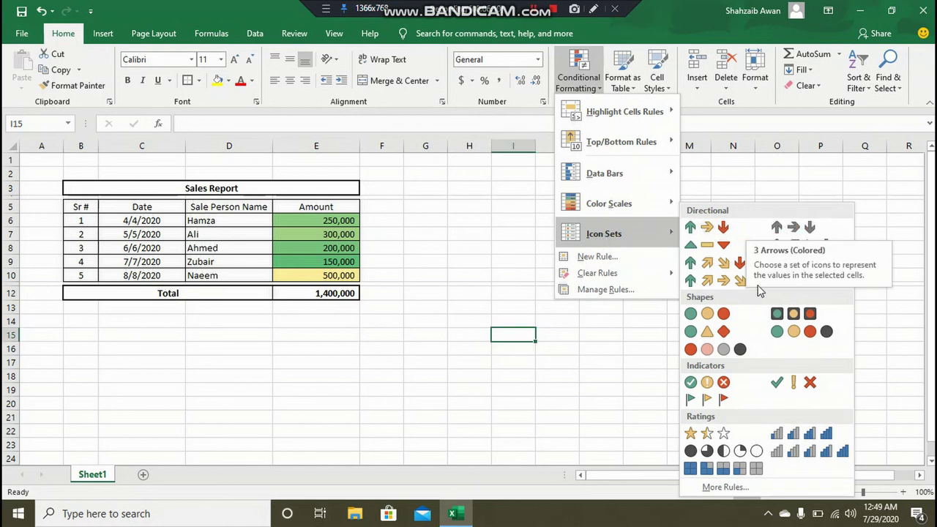
{"action": "left_click", "coordinate": [725, 488]}
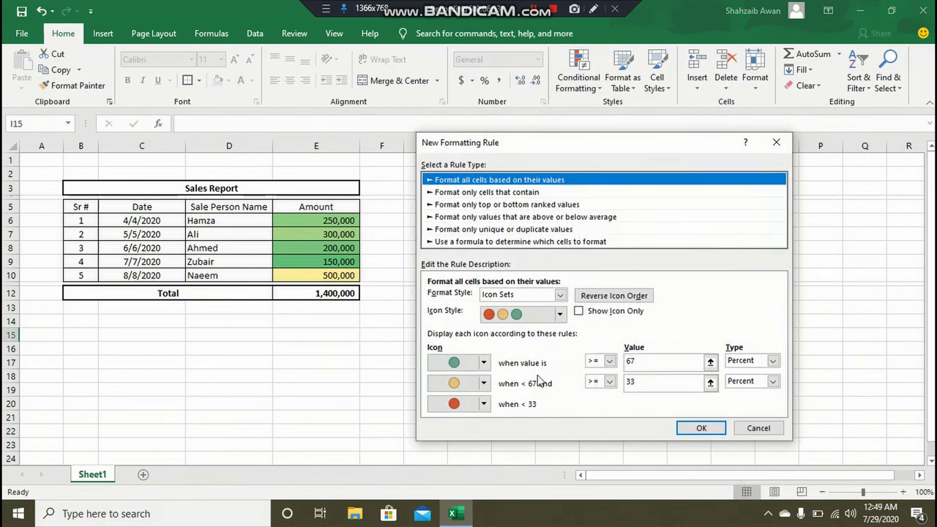
{"action": "left_click", "coordinate": [559, 314]}
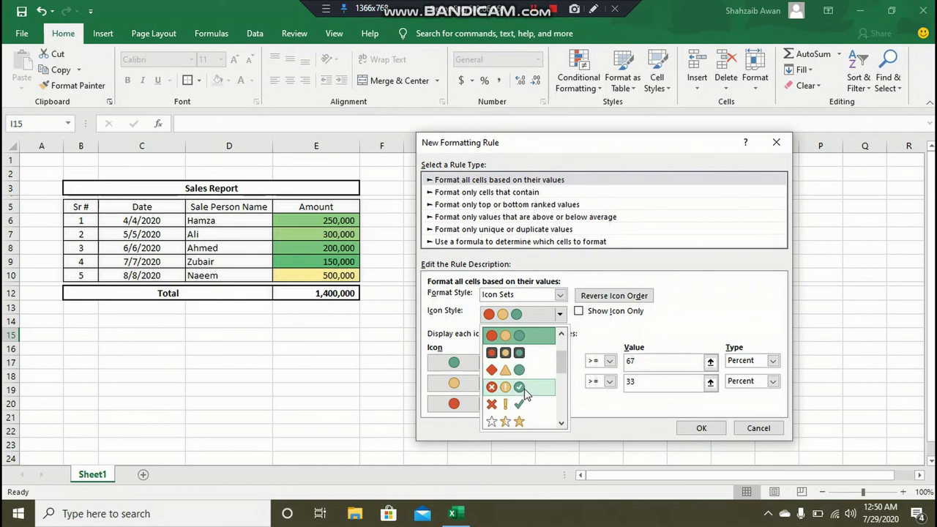
{"action": "left_click", "coordinate": [657, 339]}
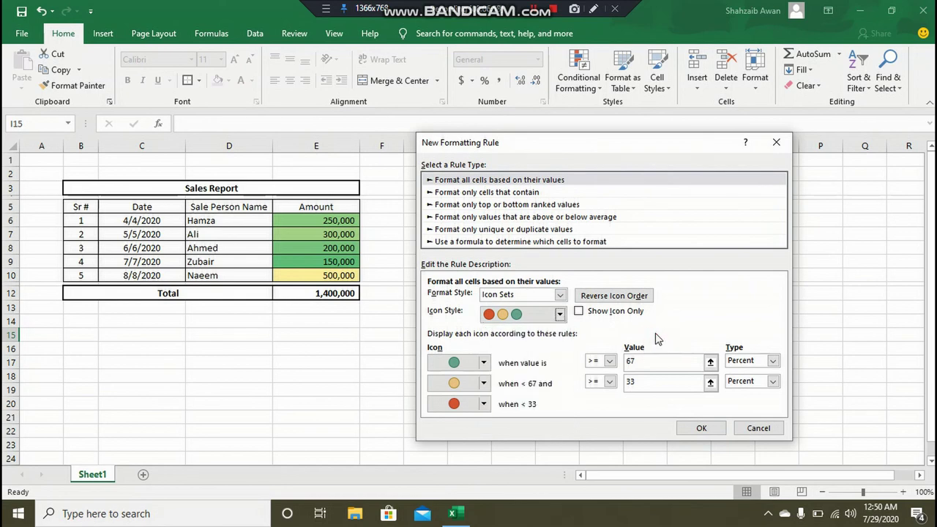
{"action": "left_click", "coordinate": [758, 429]}
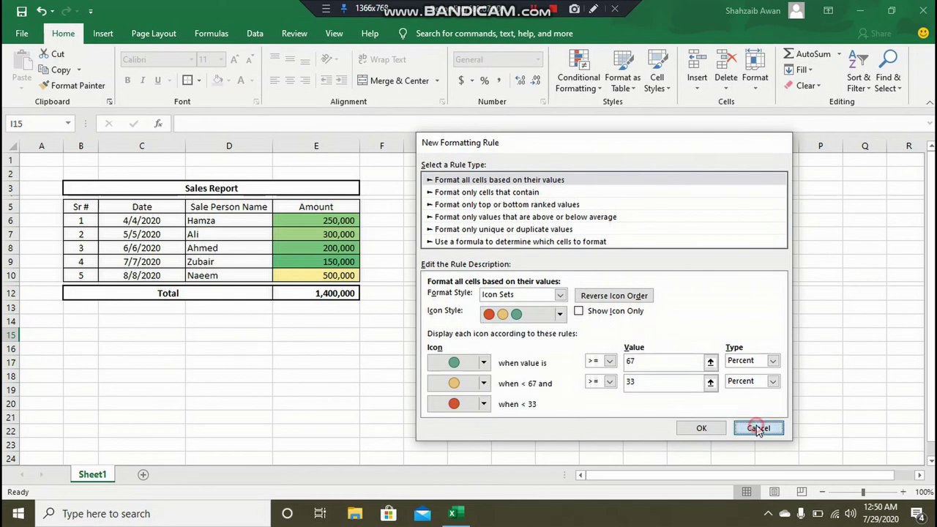
Minimize Excel and refresh the desktop to show the FinSquad wallpaper.
{"action": "left_click", "coordinate": [861, 11]}
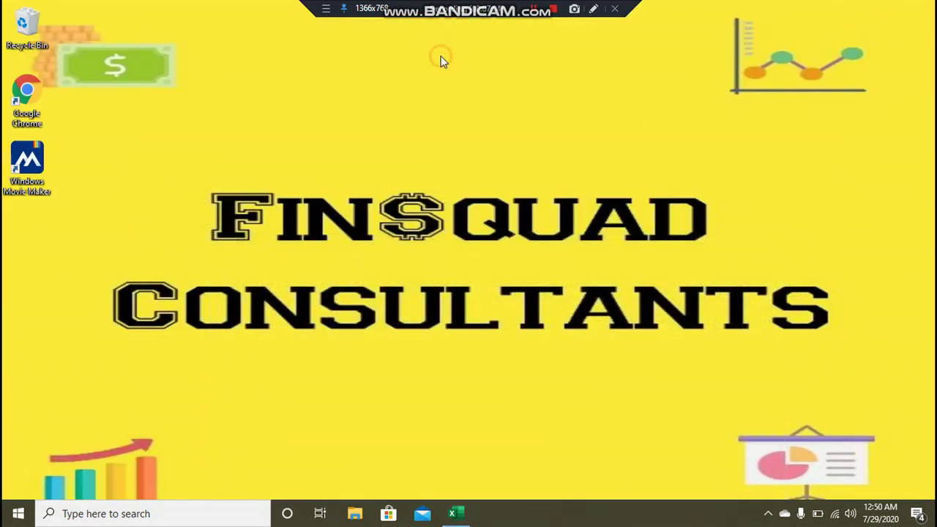
{"action": "right_click", "coordinate": [455, 94]}
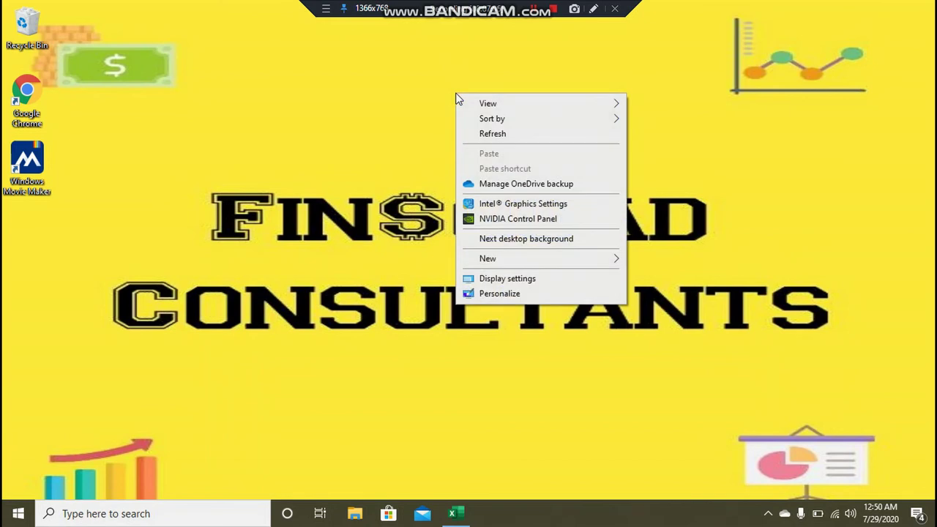
{"action": "left_click", "coordinate": [491, 133]}
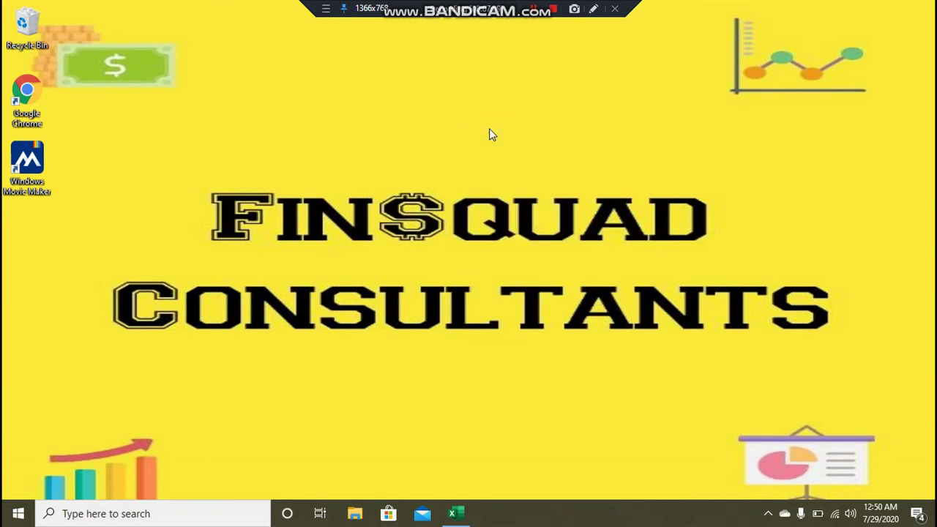